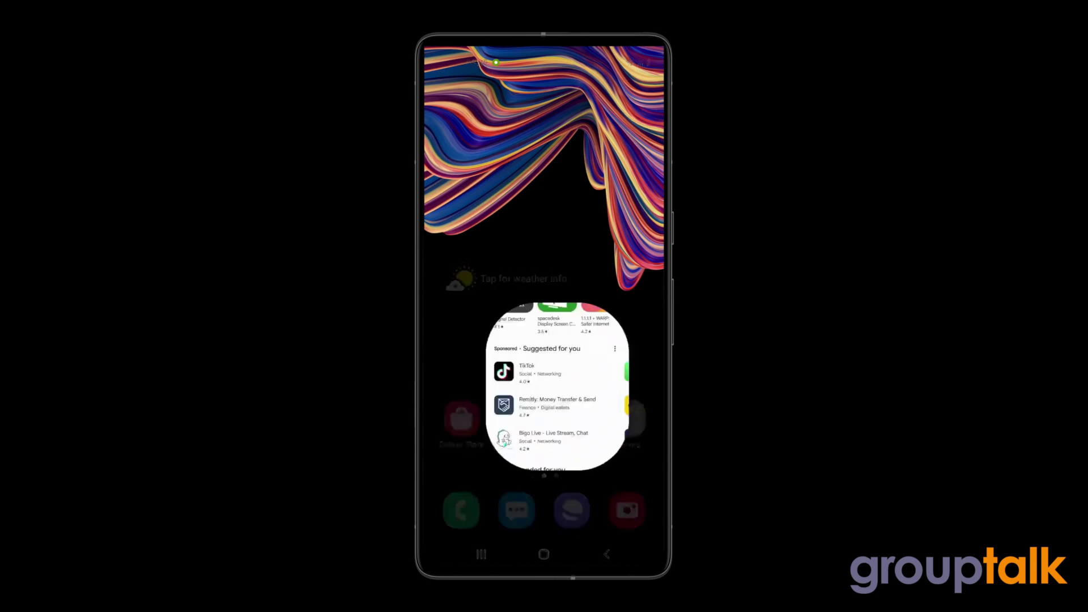
# Search the Play Store for 'grouptalk', then install and launch GroupTalk.
pyautogui.click(516, 86)
pyautogui.write('grouptal')
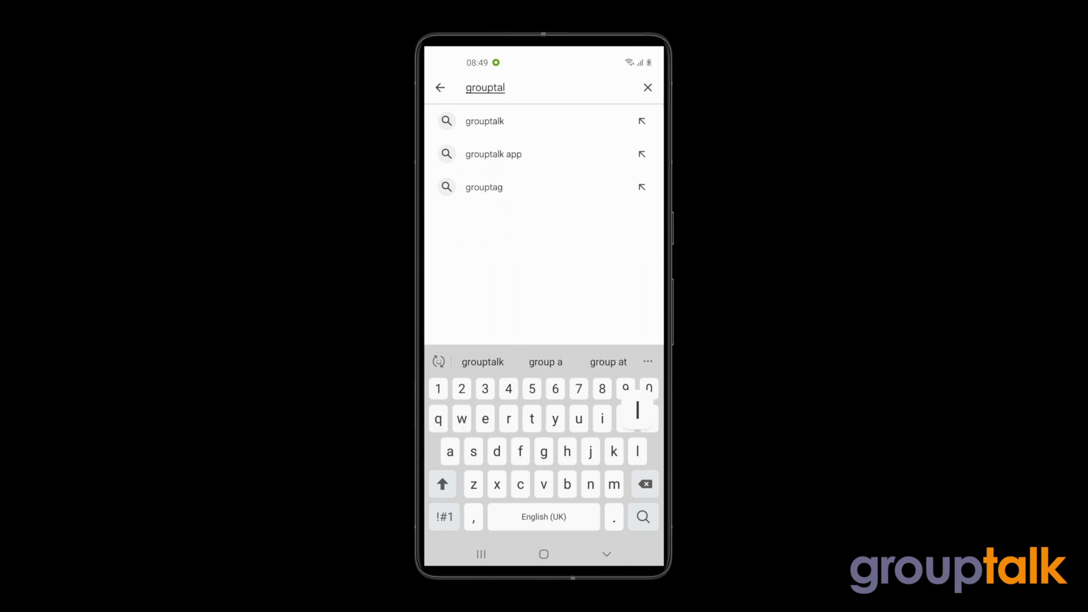
pyautogui.write('k')
pyautogui.press('Return')
pyautogui.click(610, 159)
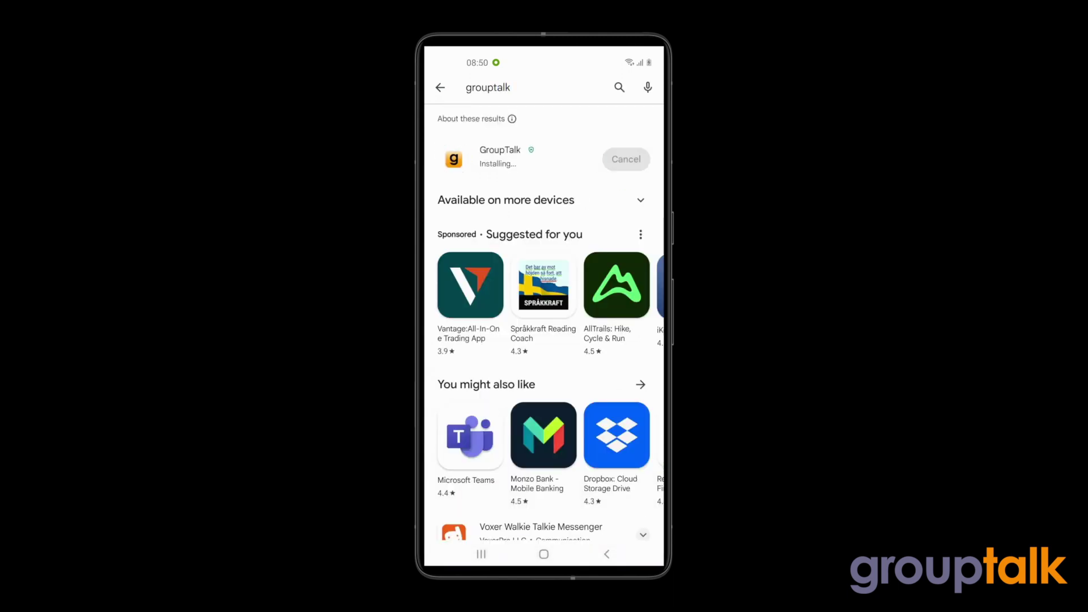
pyautogui.click(626, 159)
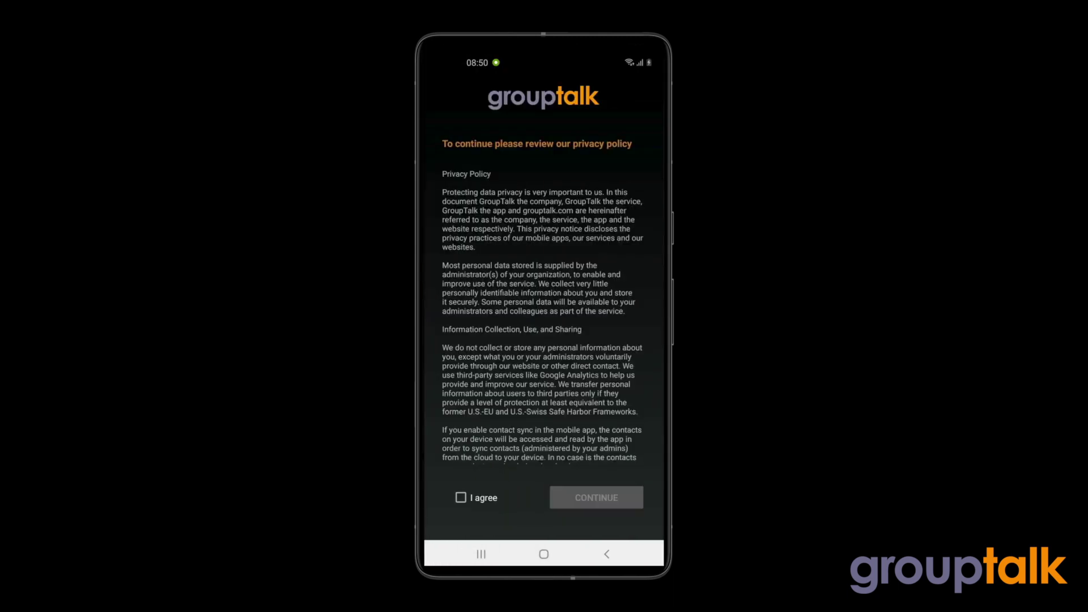
# Agree to the GroupTalk privacy policy and choose logging in with an SMS code.
pyautogui.click(461, 498)
pyautogui.click(595, 497)
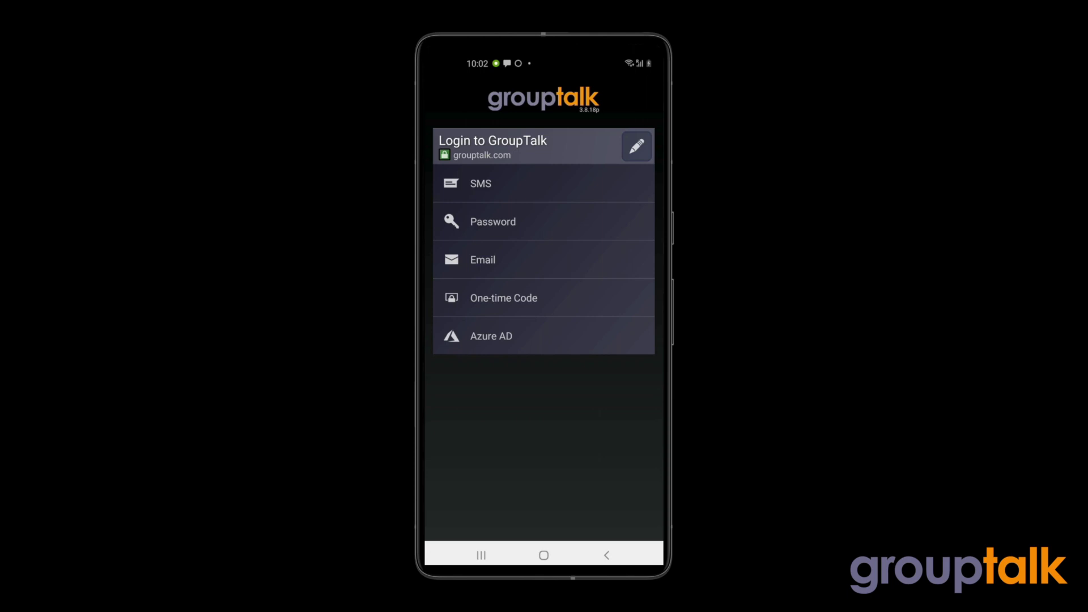
pyautogui.click(544, 183)
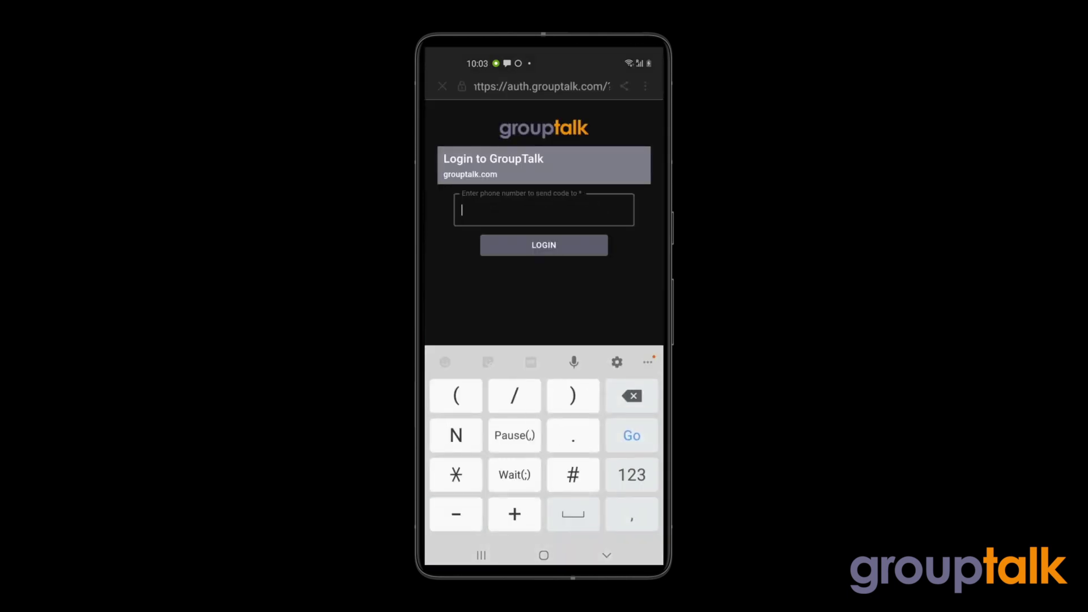
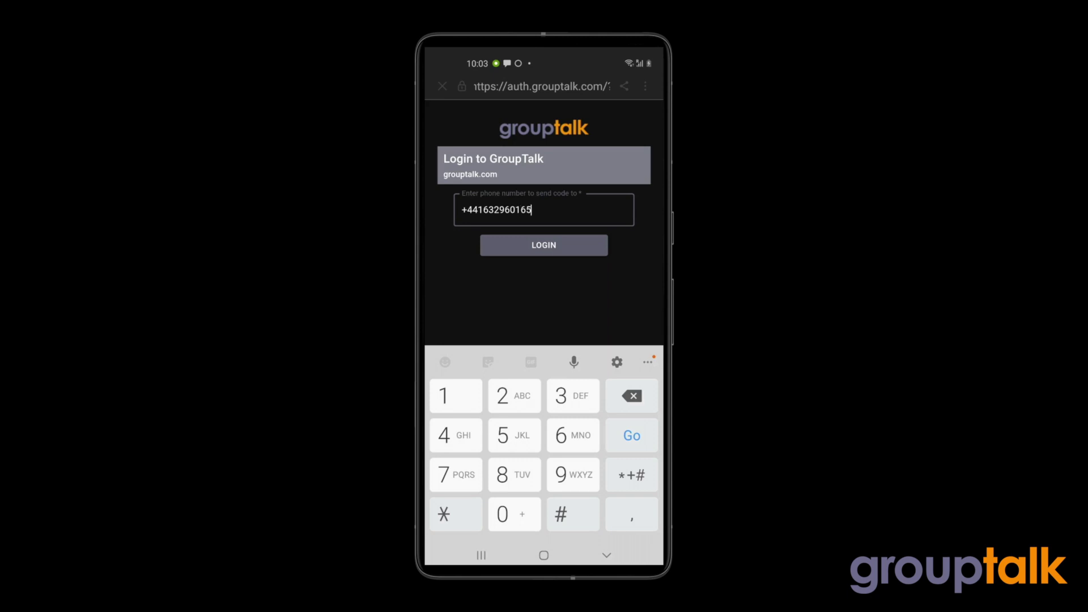
# Submit the entered phone number to receive an SMS login code.
pyautogui.press('Return')
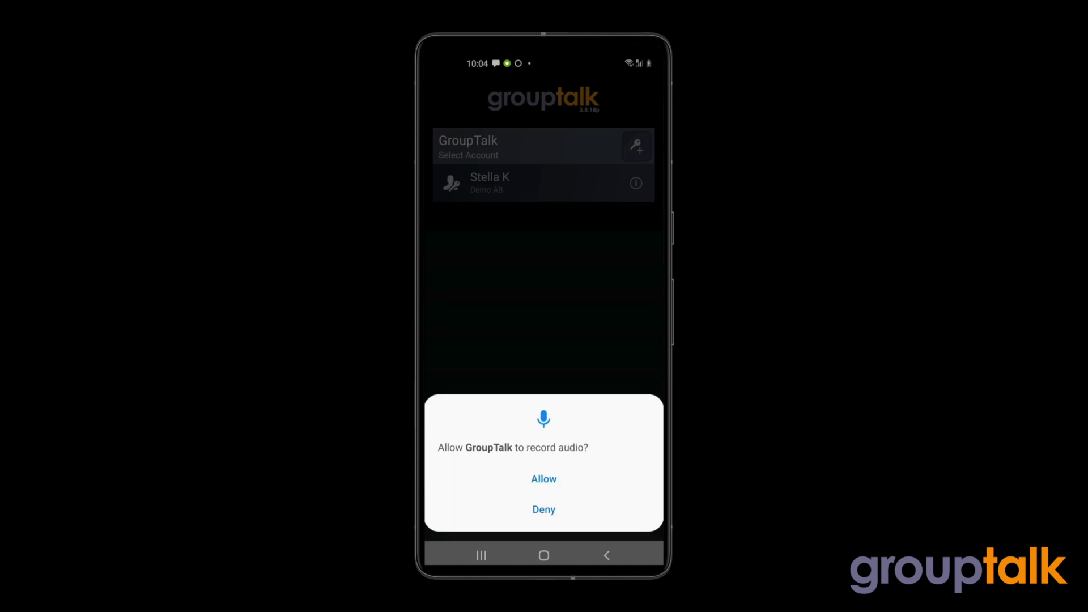
# Allow GroupTalk to record audio on the permission prompt.
pyautogui.click(545, 478)
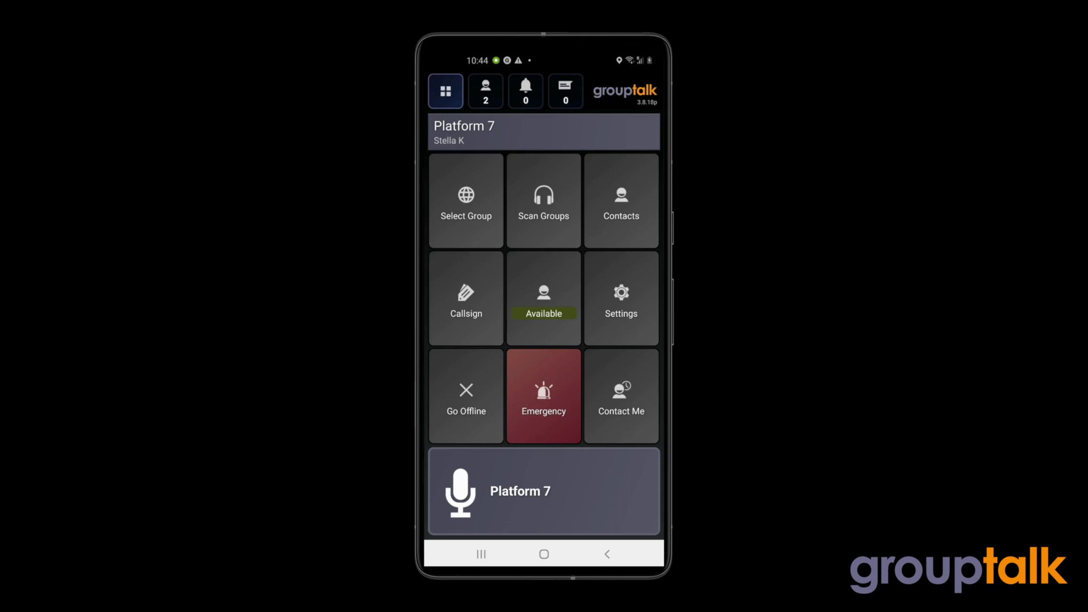
# Transmit a push-to-talk voice message to the Platform 7 group.
pyautogui.click(545, 491)
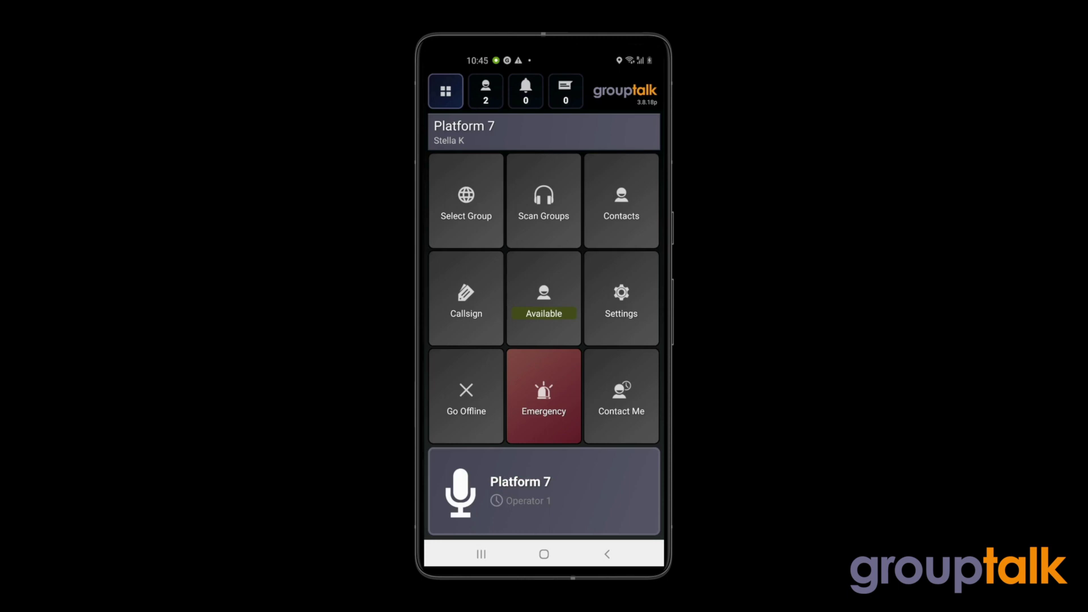
pyautogui.click(486, 90)
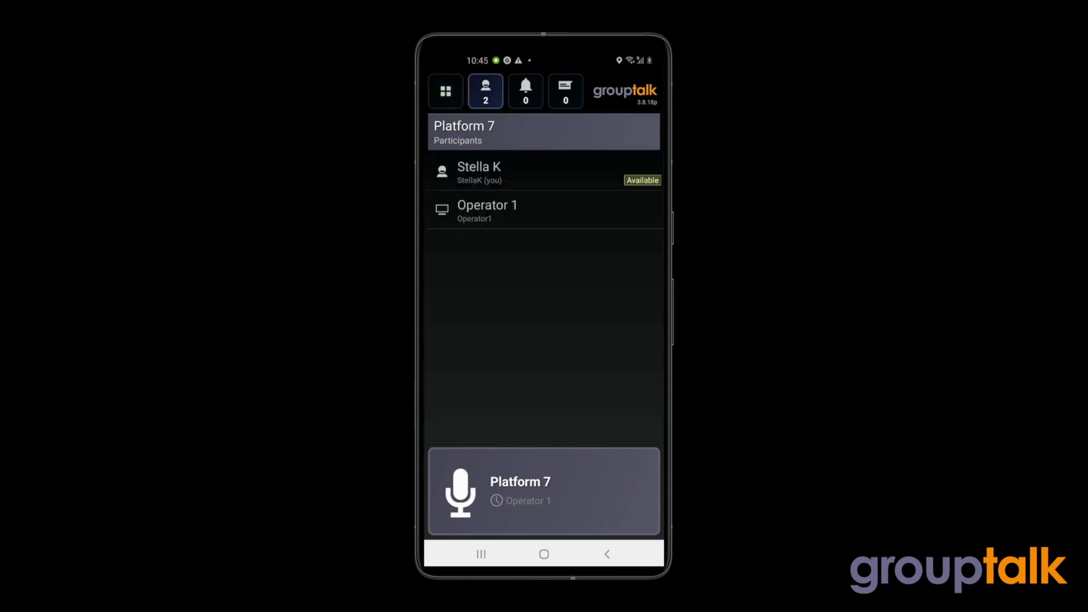